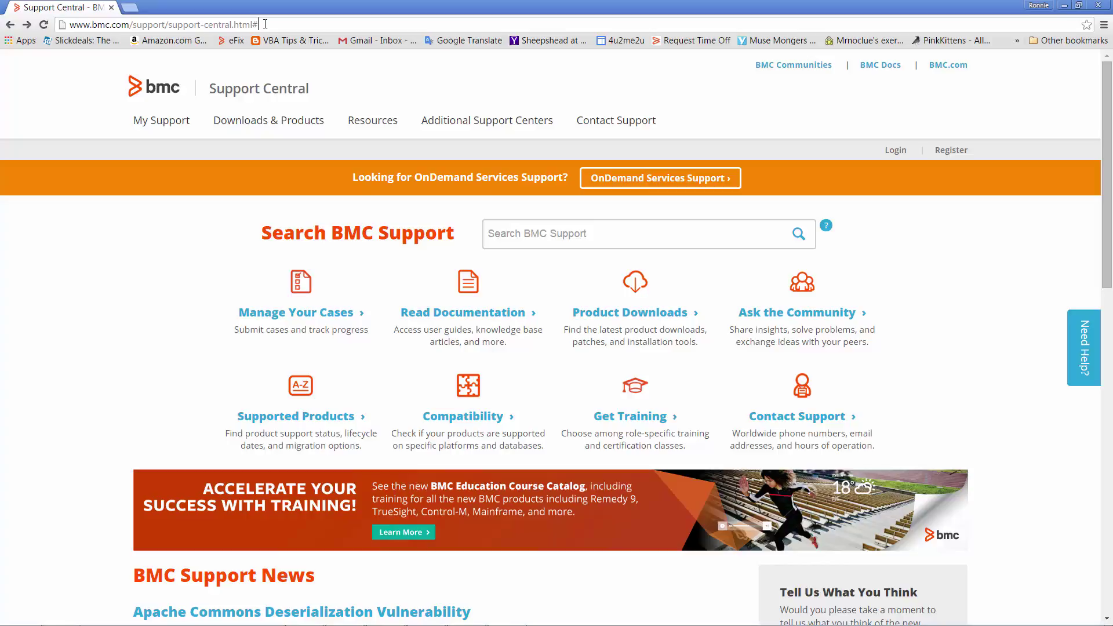
# Go from Downloads & Products to the Mainframe PTF's eFix query entry page.
pyautogui.click(265, 123)
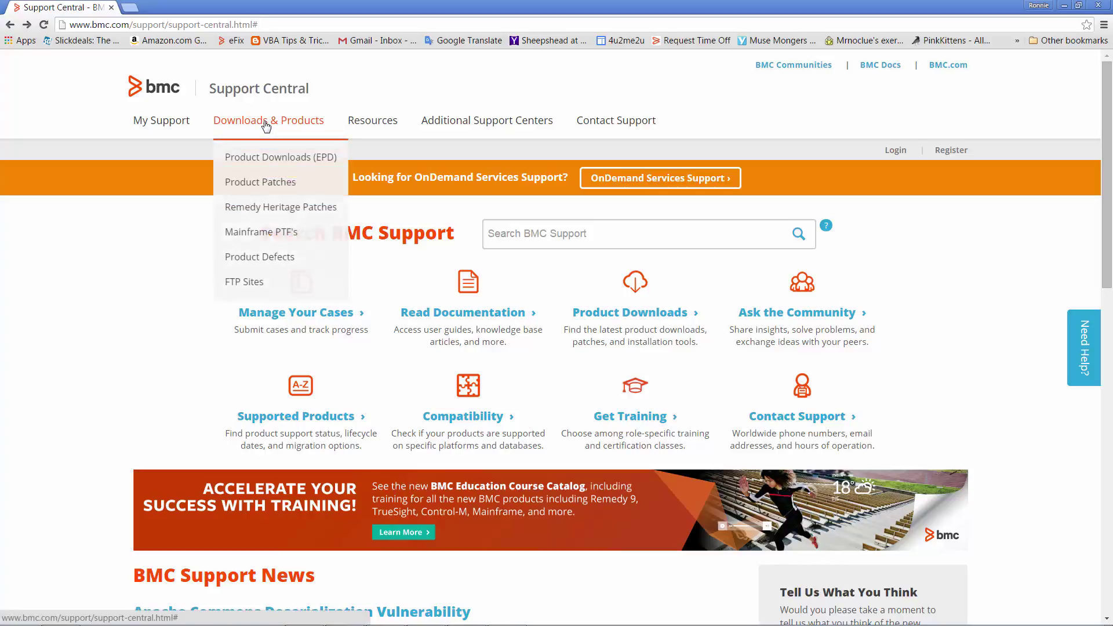
pyautogui.click(266, 235)
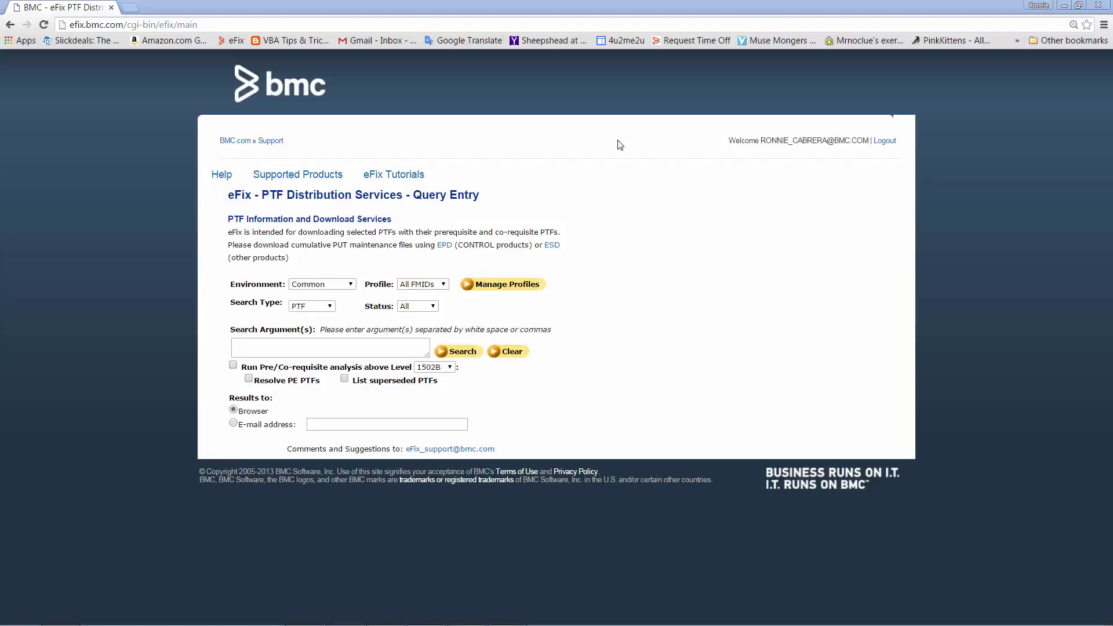
# Search eFix for PF02929 under IOA 8.0.x with pre/co-requisite analysis at level 03.
pyautogui.click(352, 286)
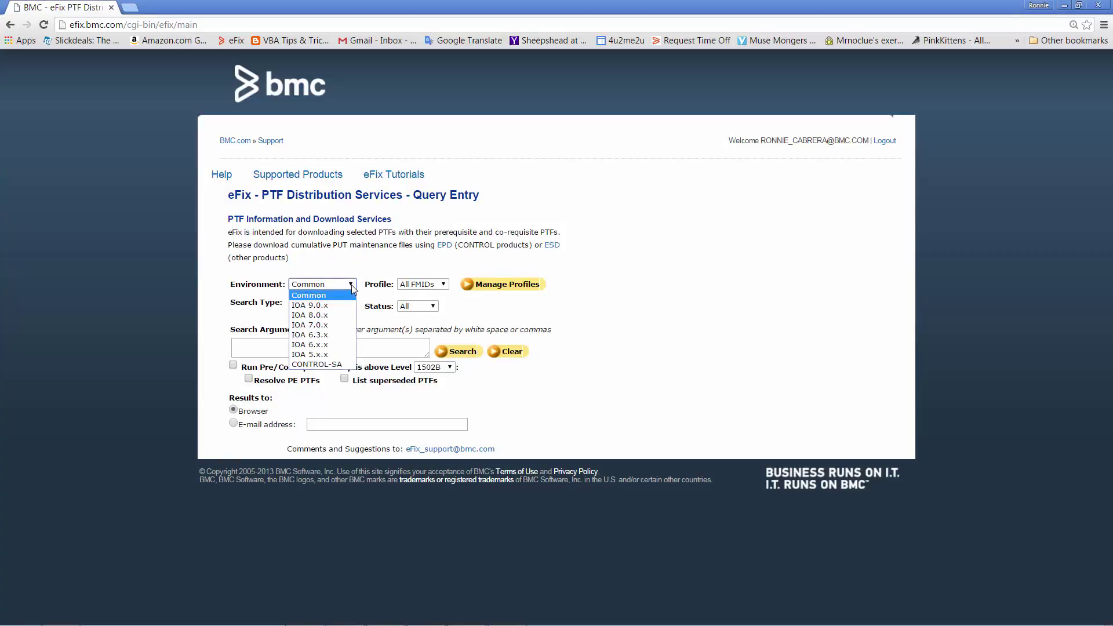
pyautogui.click(334, 316)
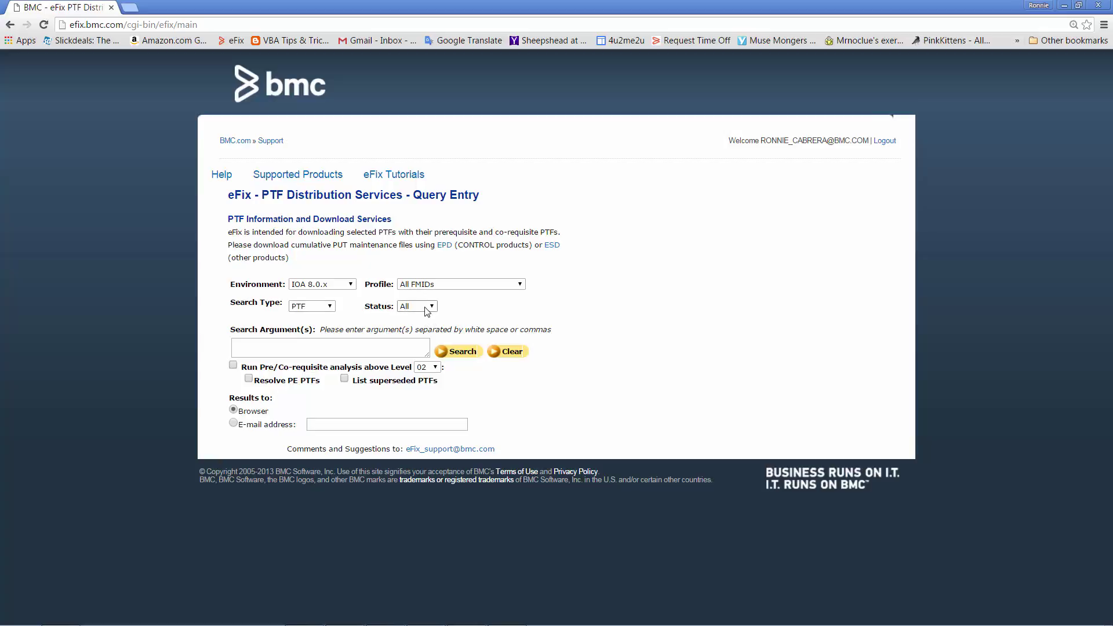
pyautogui.click(322, 346)
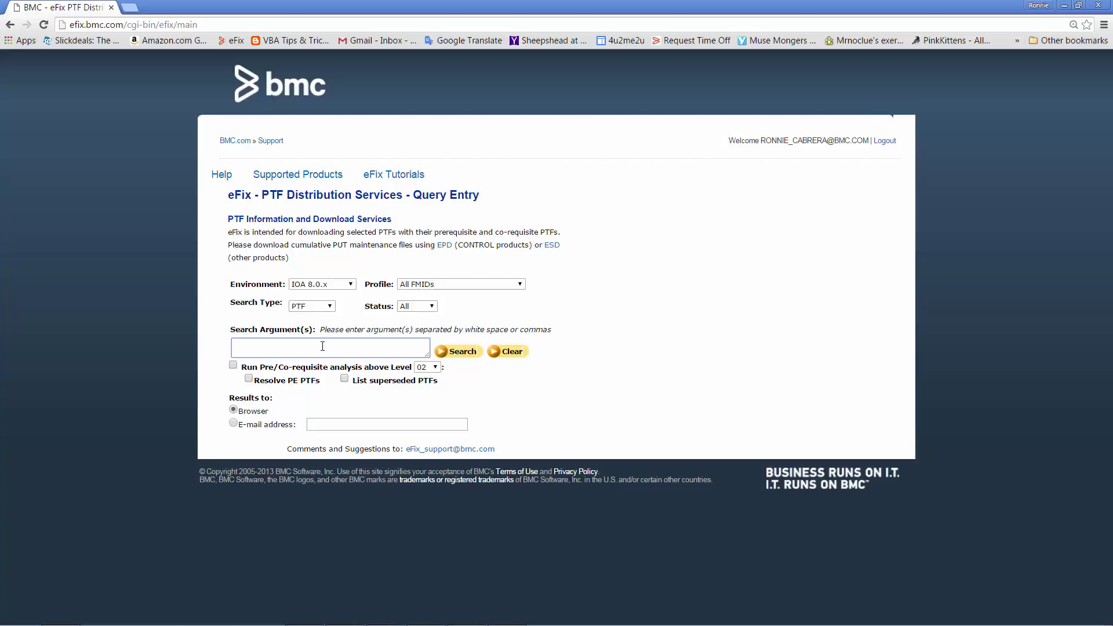
pyautogui.write('PF02929')
pyautogui.click(233, 365)
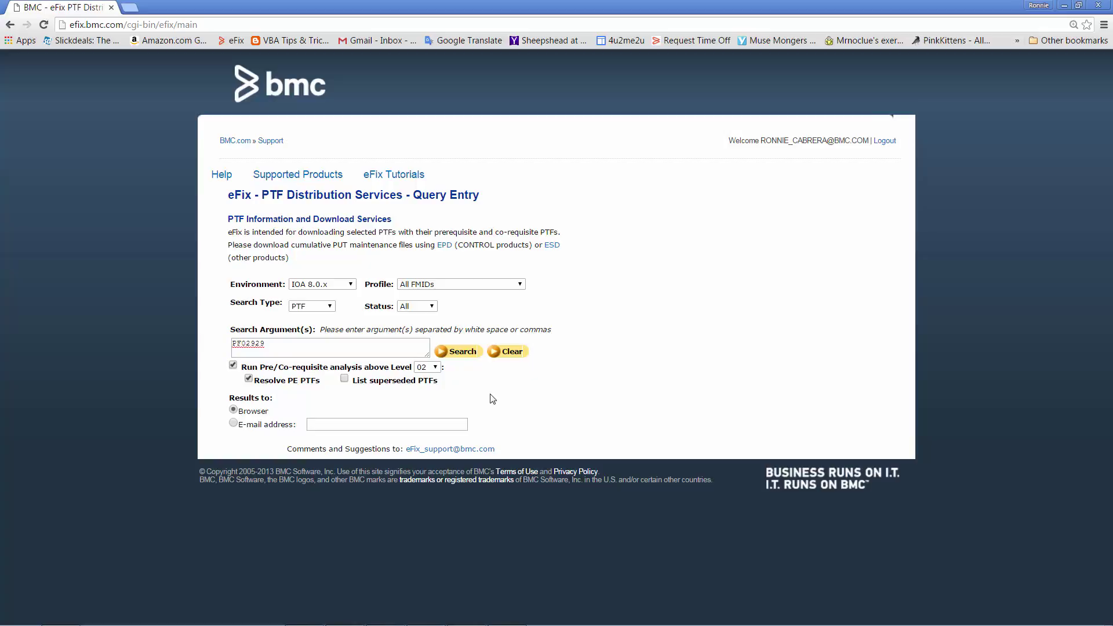
pyautogui.click(436, 368)
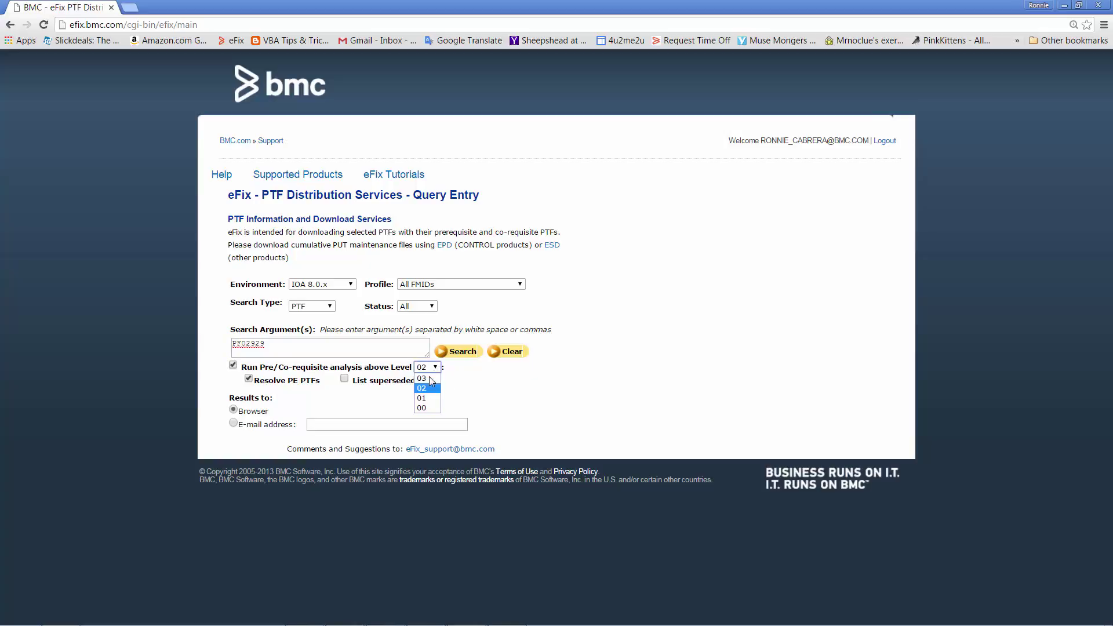
pyautogui.click(427, 379)
pyautogui.click(467, 355)
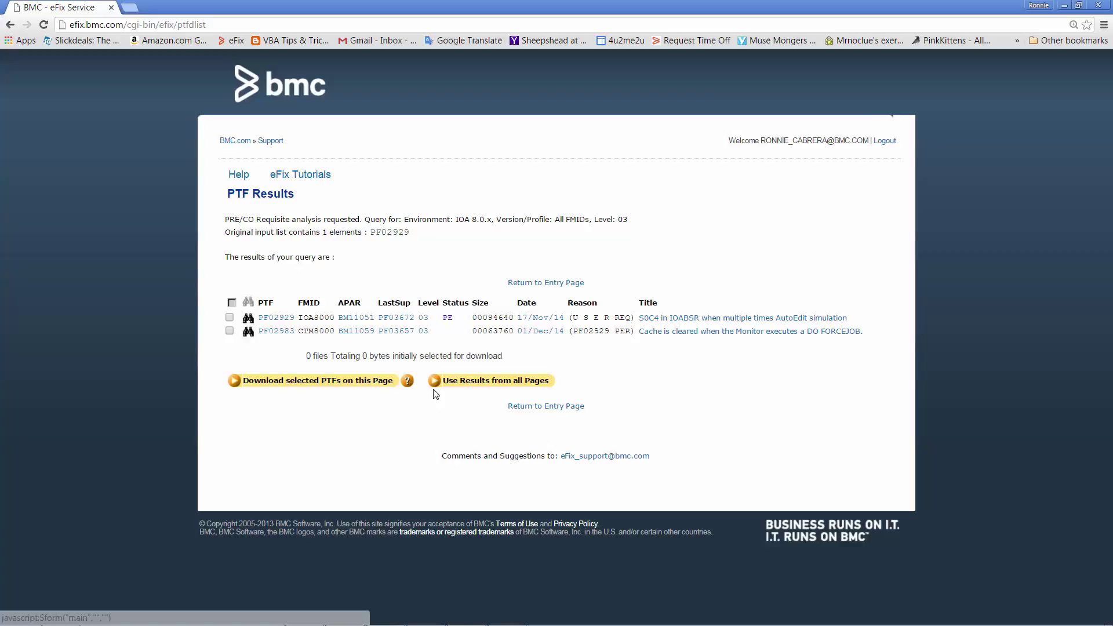
# Download PTFs PF02929 and PF02983 as F7Q17271.zip and show it in the Downloads folder.
pyautogui.click(230, 319)
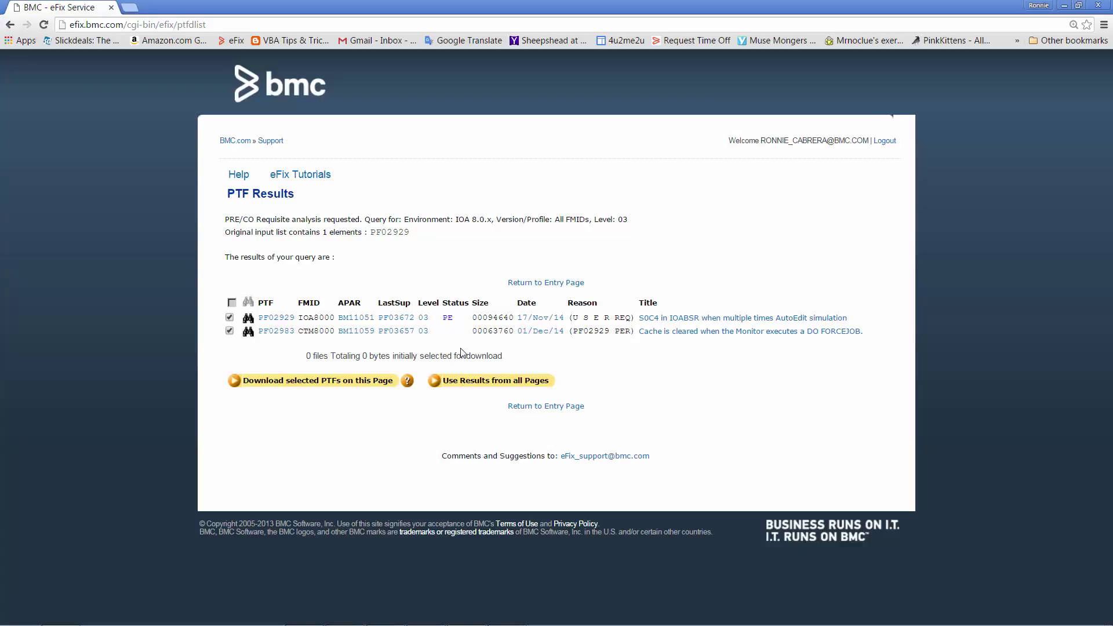
pyautogui.click(316, 383)
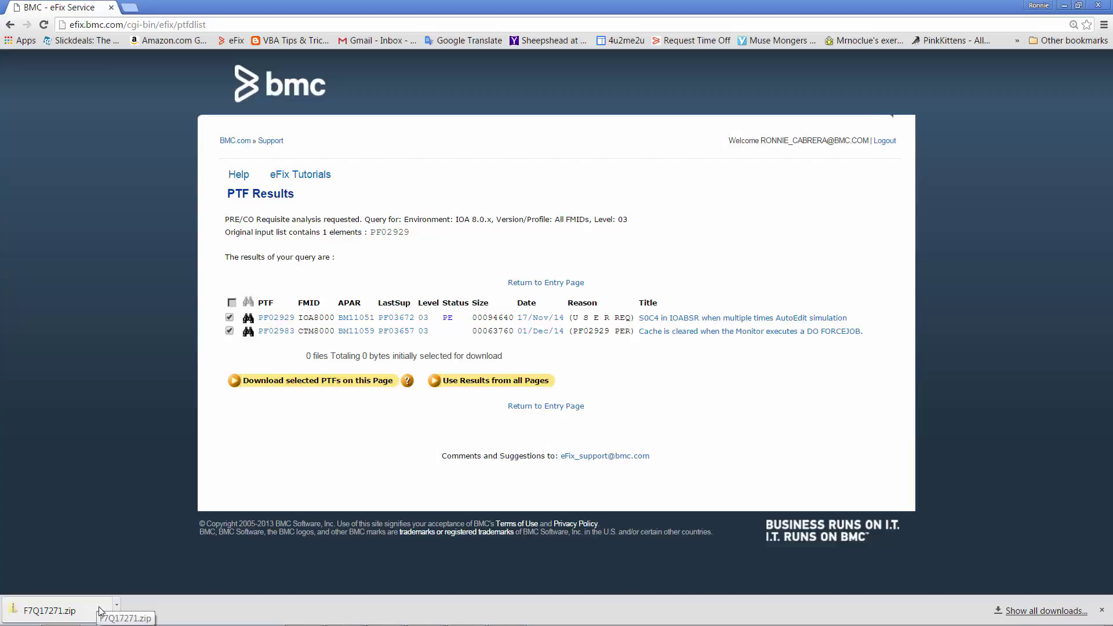
pyautogui.click(73, 614)
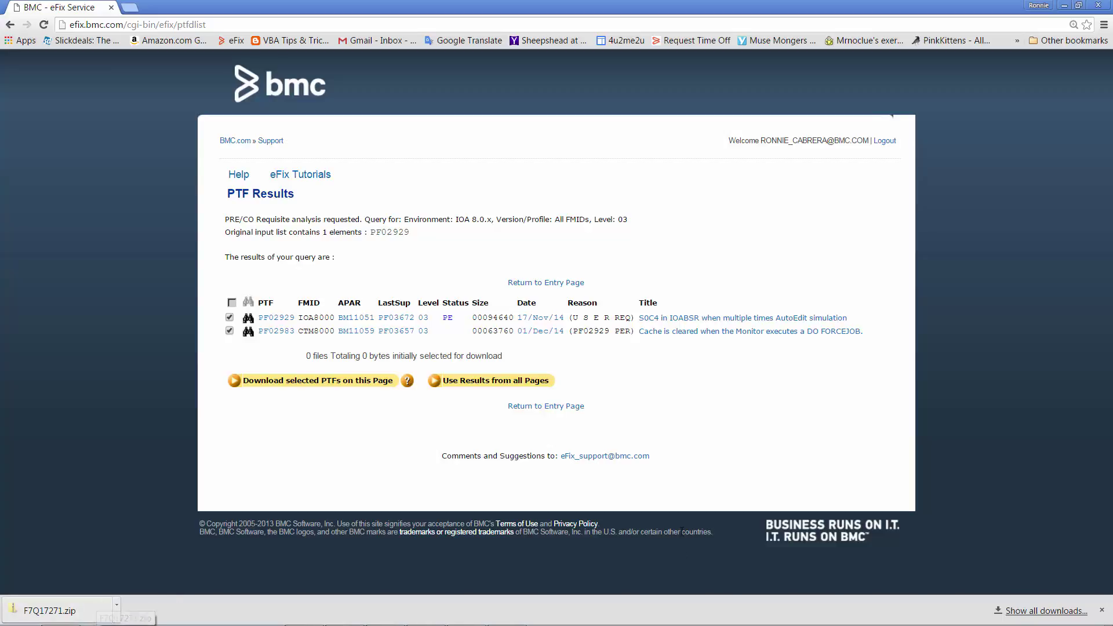
pyautogui.rightClick(72, 617)
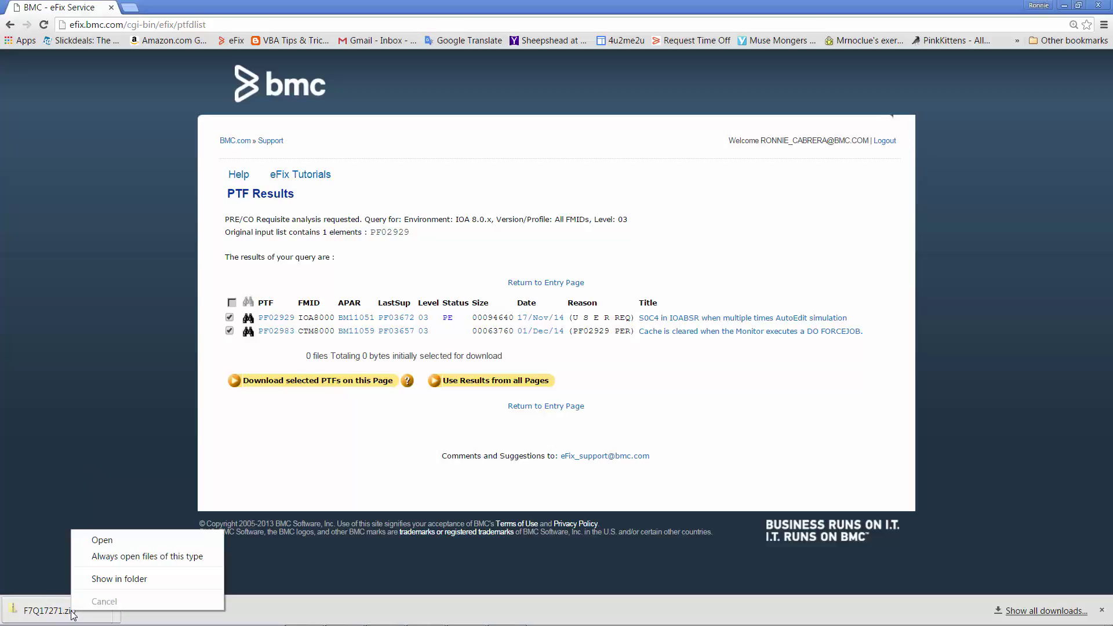
pyautogui.click(112, 581)
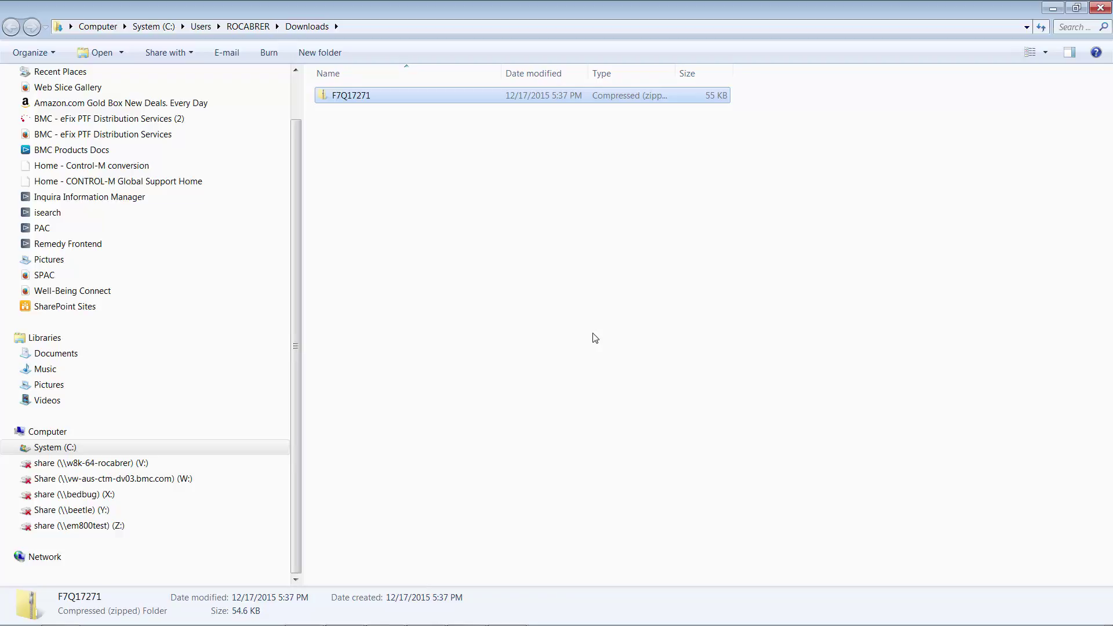
# Extract F7Q17271.zip into its own F7Q17271 folder.
pyautogui.rightClick(359, 97)
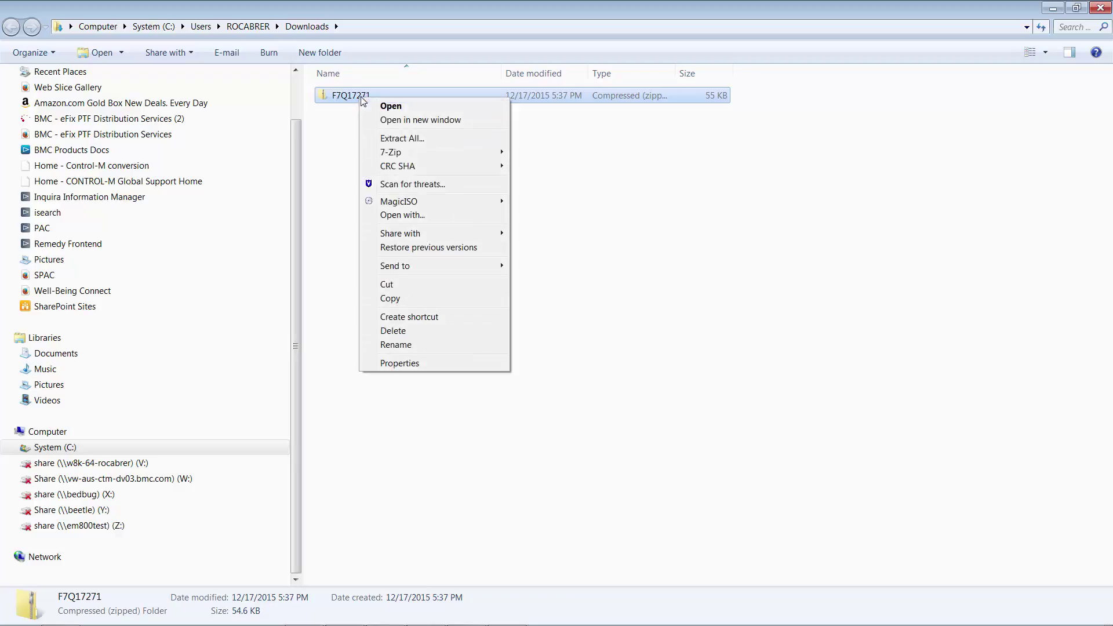
pyautogui.click(385, 139)
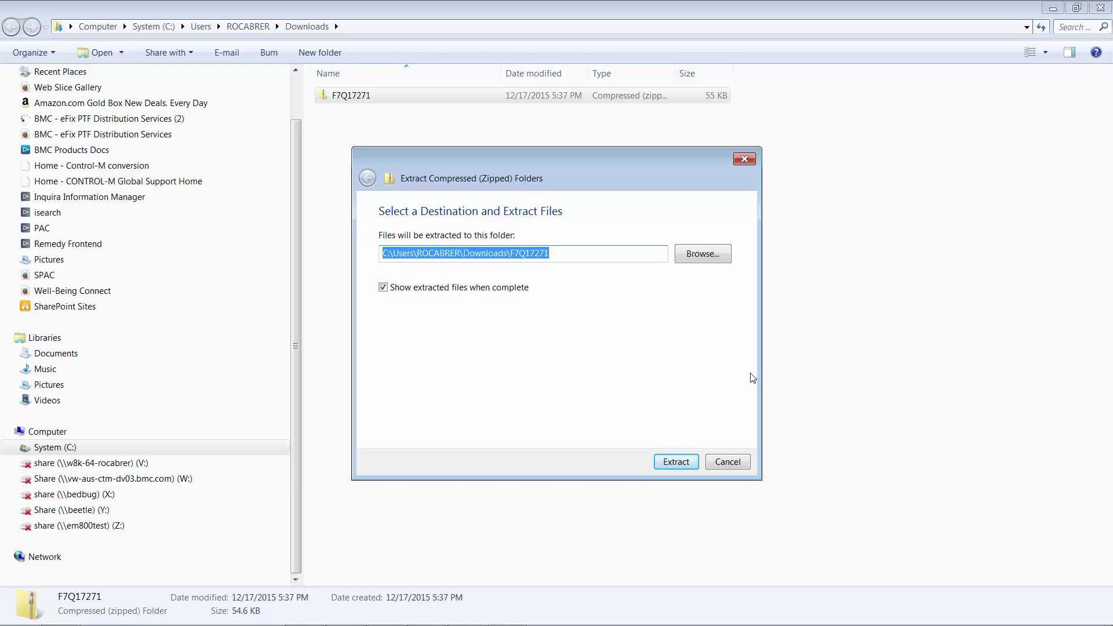
pyautogui.click(674, 461)
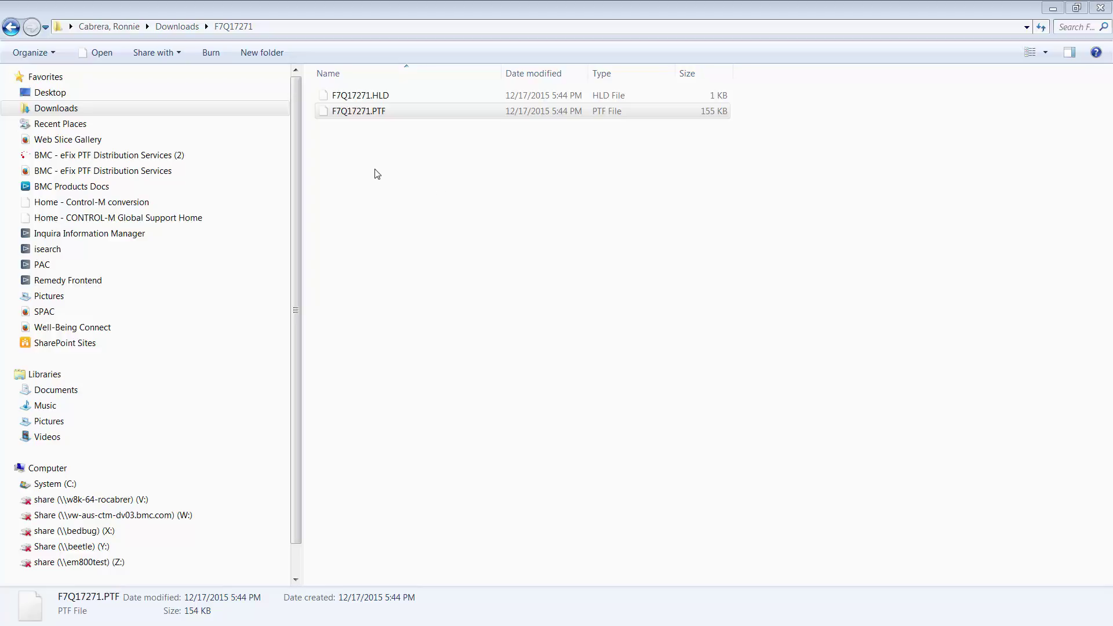
# Copy the folder location of F7Q17271.PTF from its Properties dialog.
pyautogui.rightClick(367, 113)
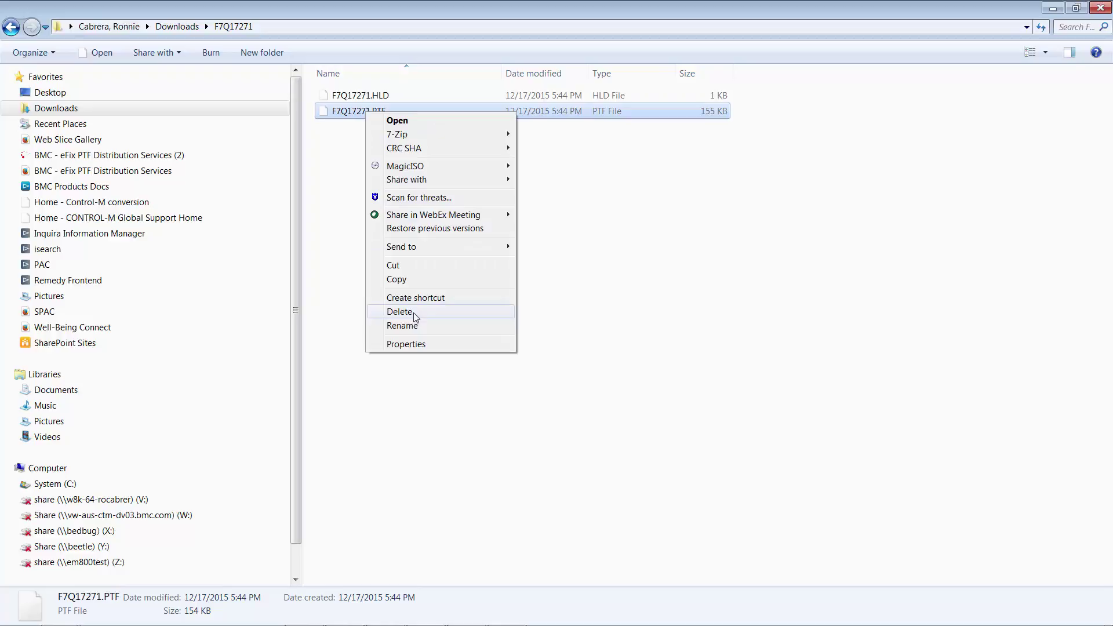
pyautogui.click(406, 344)
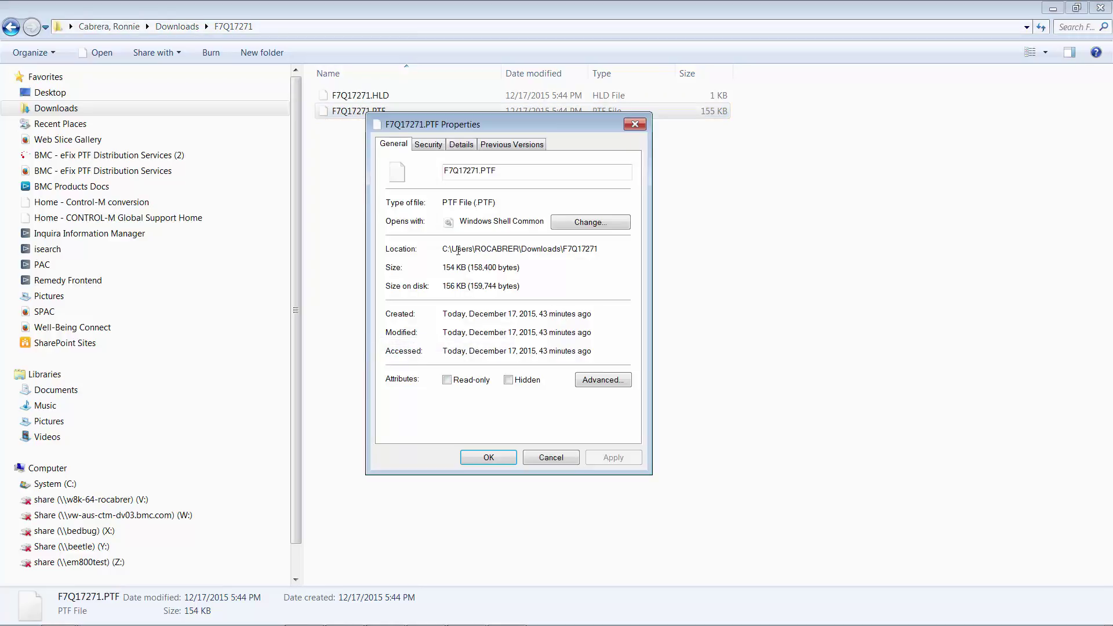
pyautogui.moveTo(444, 251); pyautogui.dragTo(602, 252)
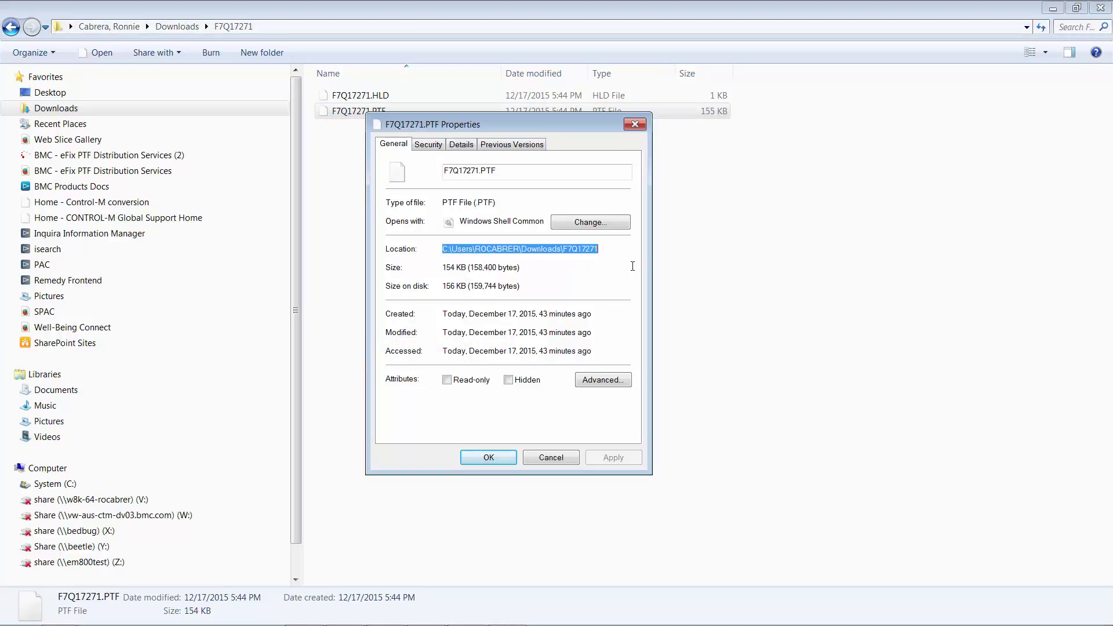
pyautogui.rightClick(547, 251)
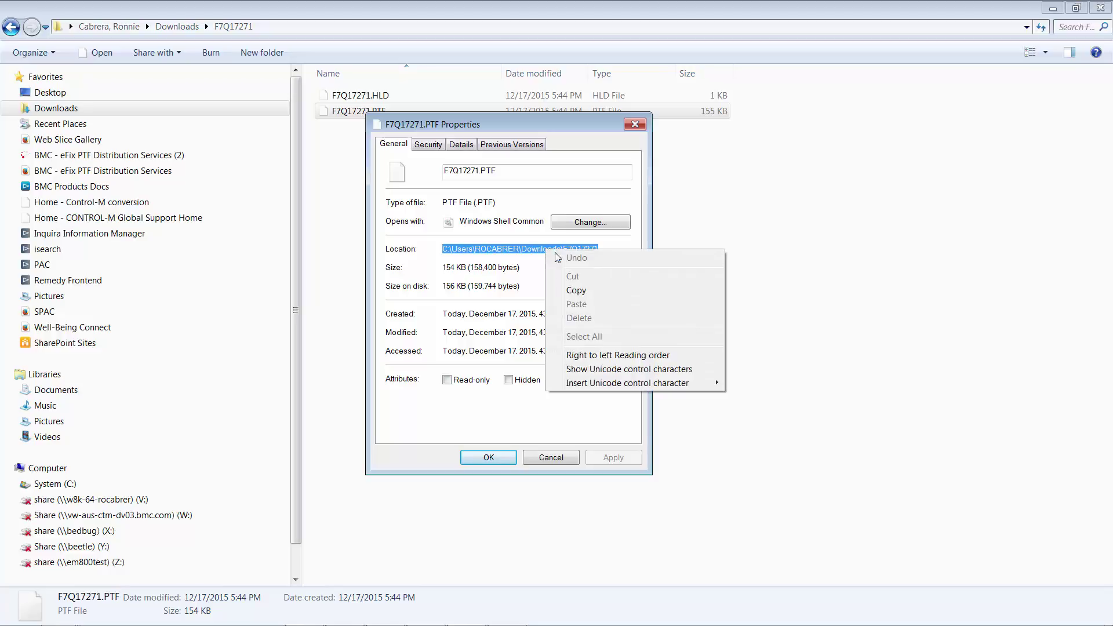
pyautogui.click(578, 290)
pyautogui.click(564, 455)
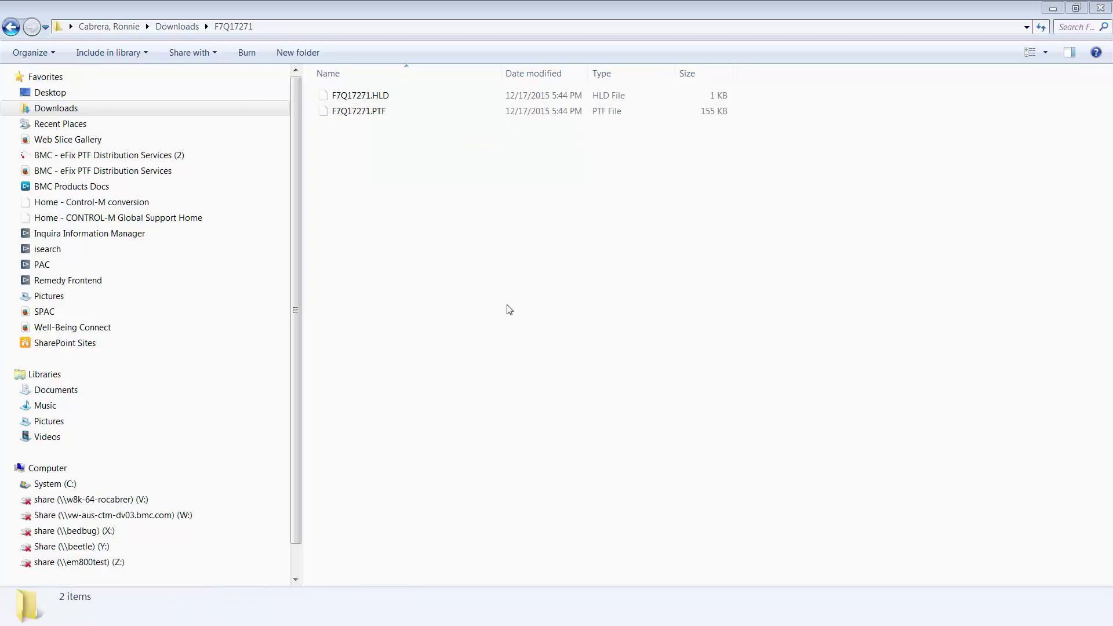
# Open a Command Prompt and cd into the pasted F7Q17271 download folder path.
pyautogui.press('super')
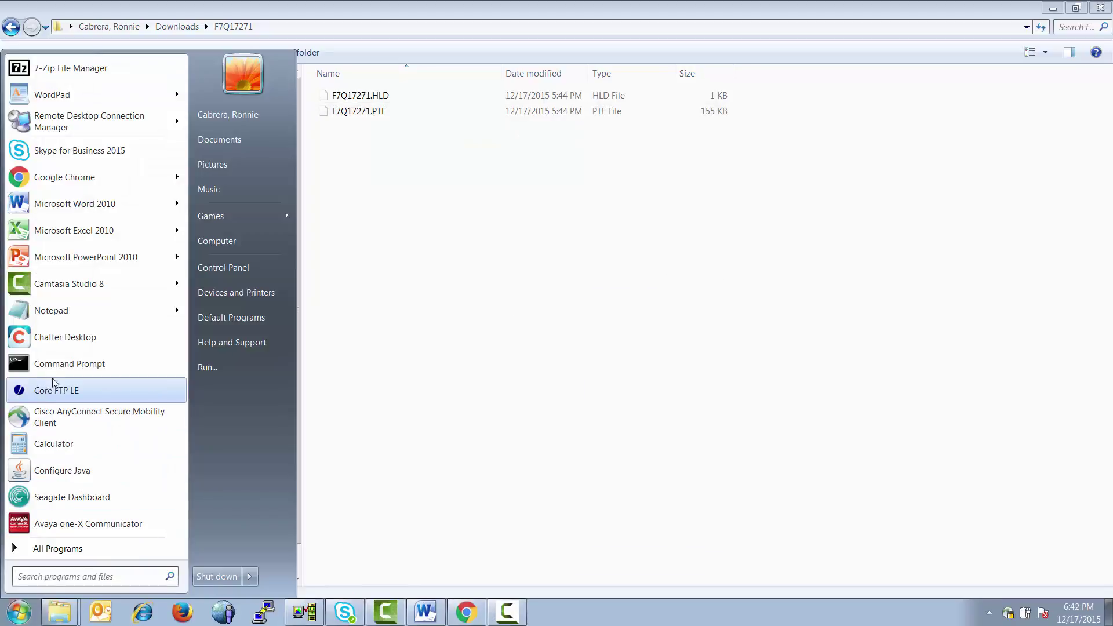
pyautogui.click(60, 367)
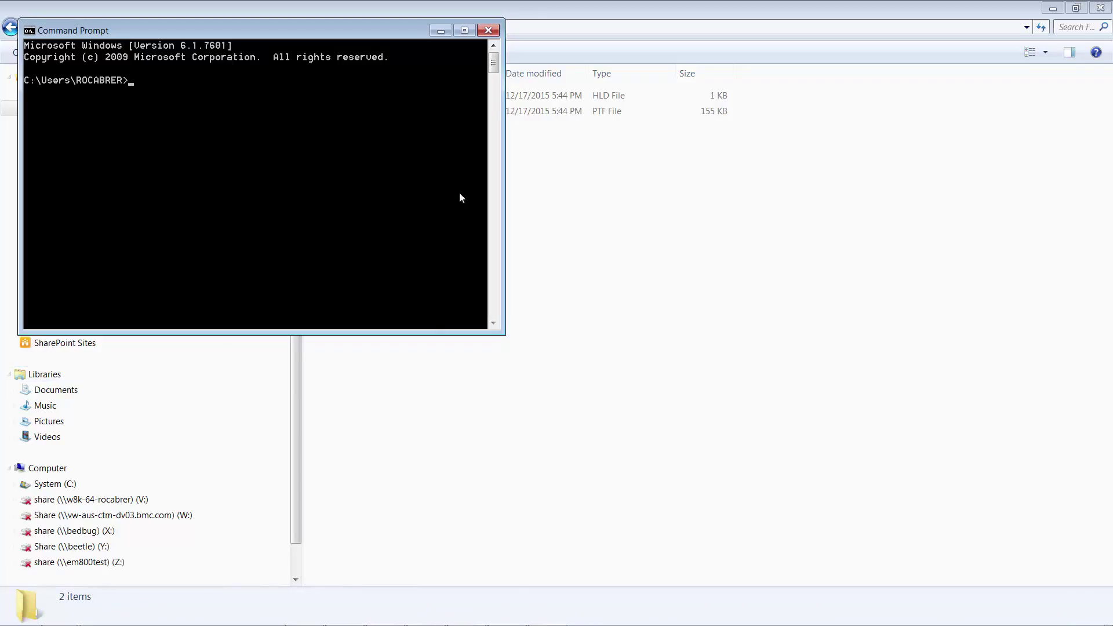
pyautogui.moveTo(330, 32); pyautogui.dragTo(569, 114)
pyautogui.moveTo(651, 155); pyautogui.dragTo(731, 183)
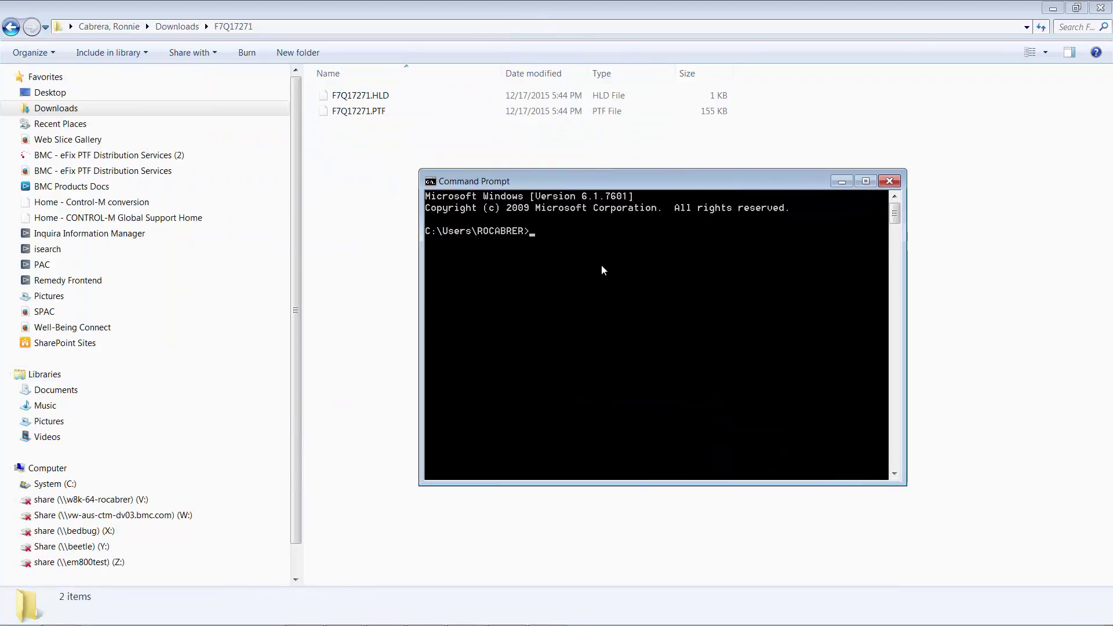
pyautogui.write('cd')
pyautogui.rightClick(574, 242)
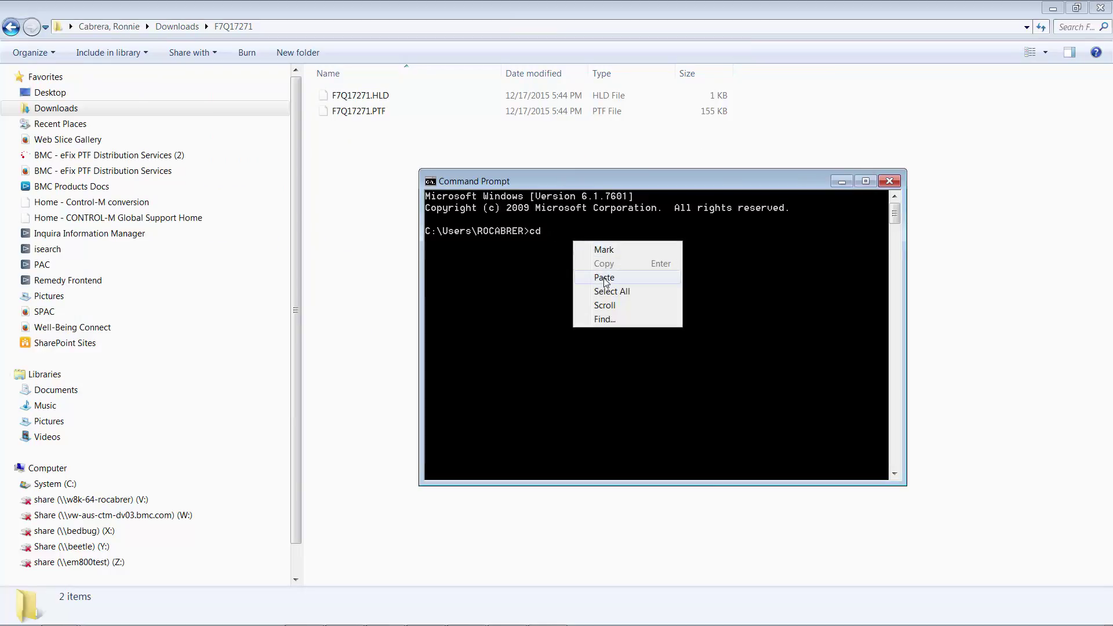
pyautogui.click(604, 278)
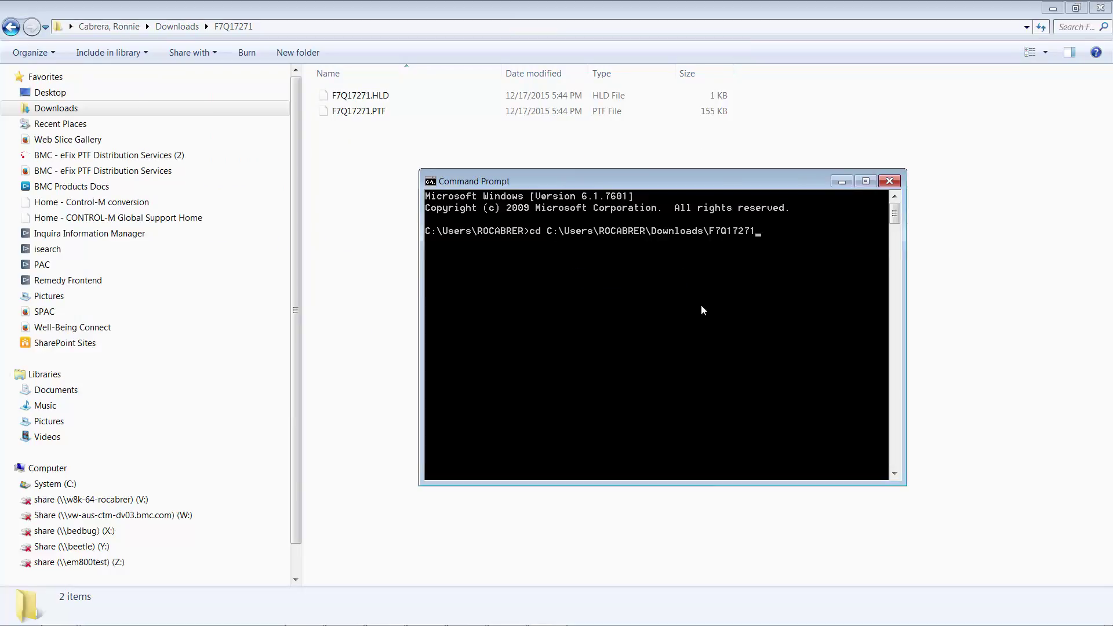
pyautogui.press('Return')
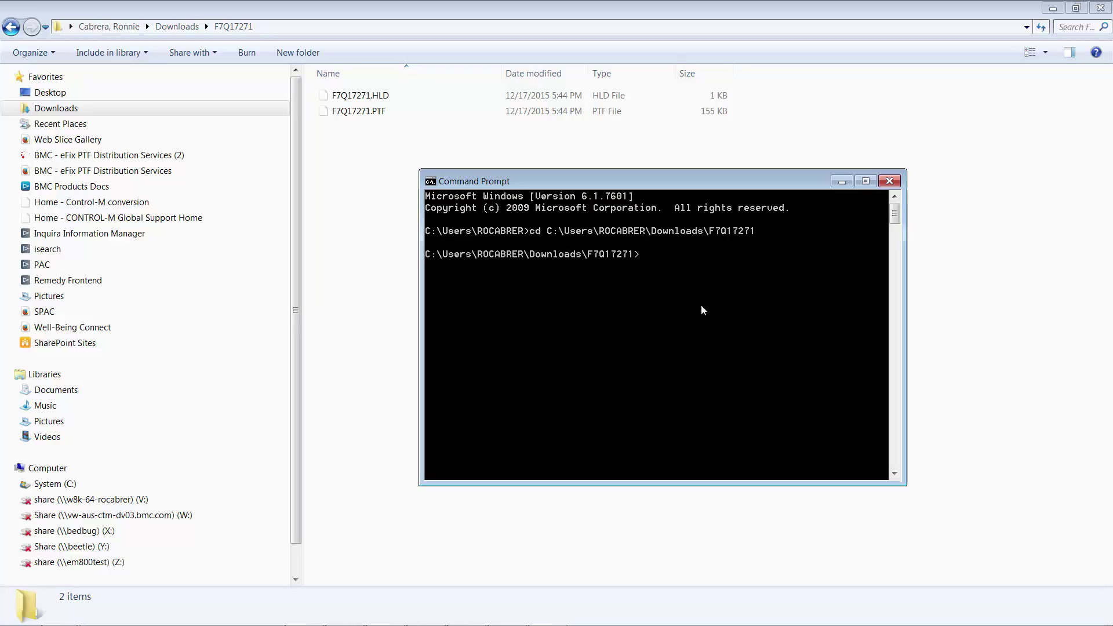
# Connect with ftp cmb2 and log on with the user ID and password.
pyautogui.write('ftp cm')
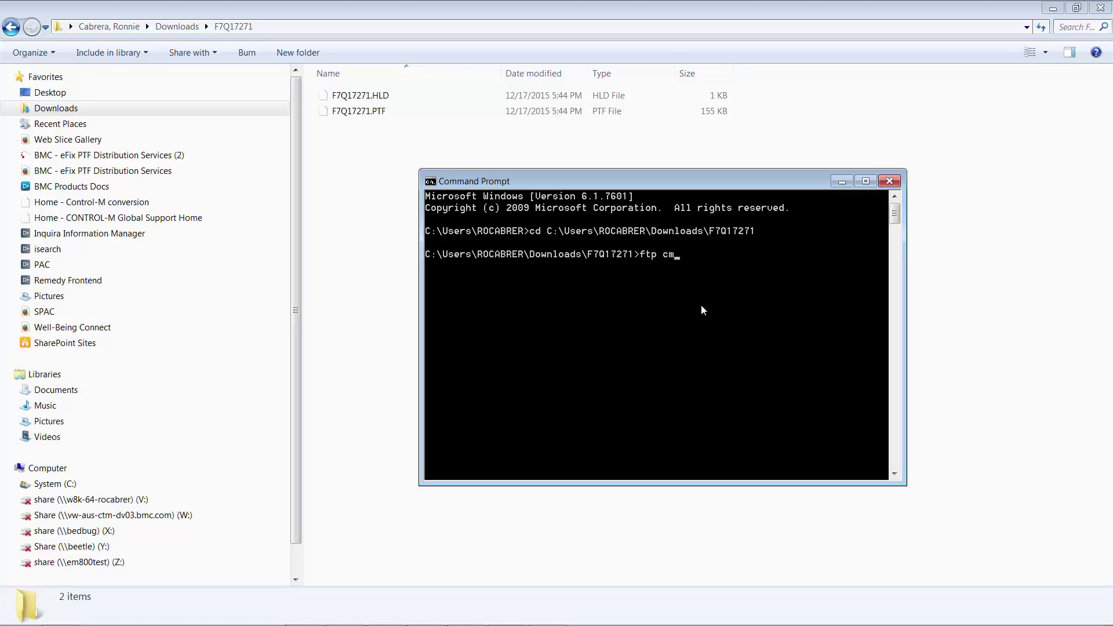
pyautogui.write('b2')
pyautogui.press('Return')
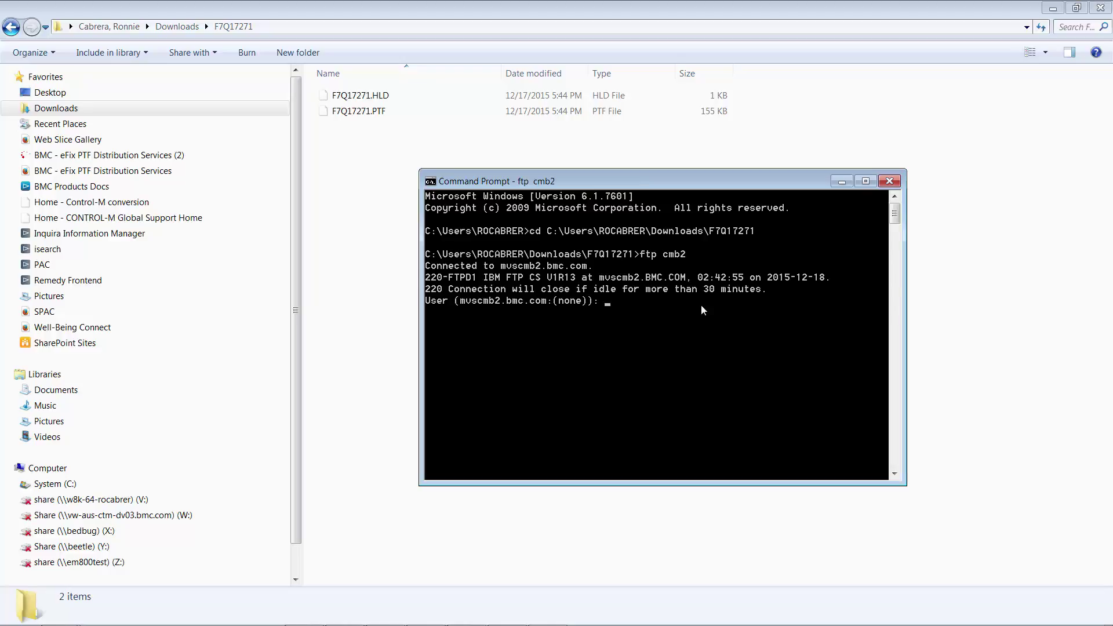
pyautogui.write('rdcrfc')
pyautogui.press('Return')
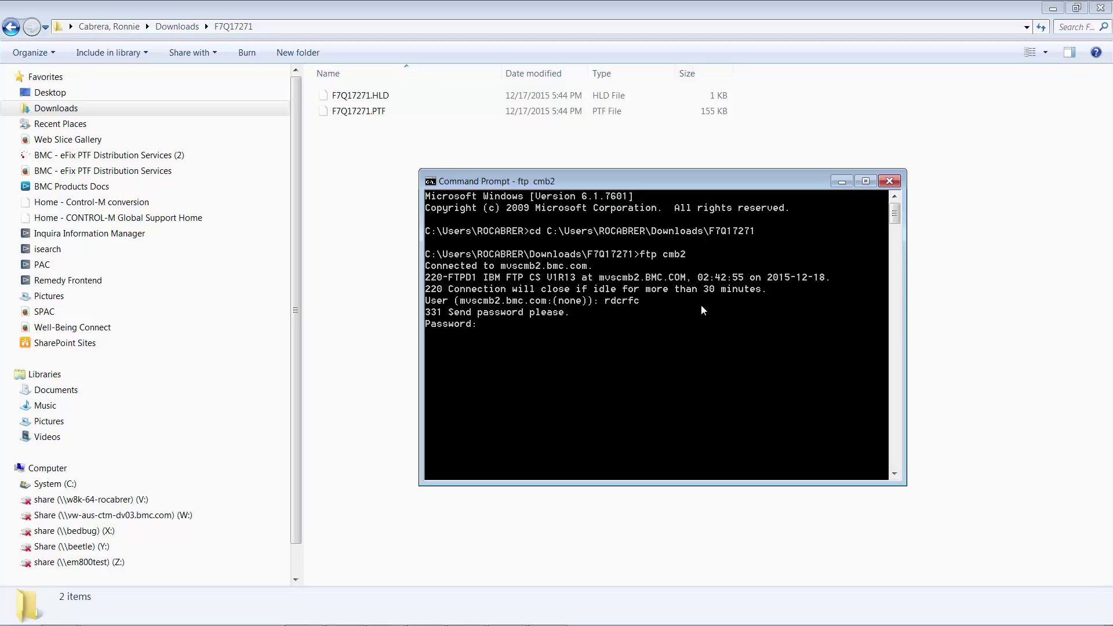
pyautogui.press('Return')
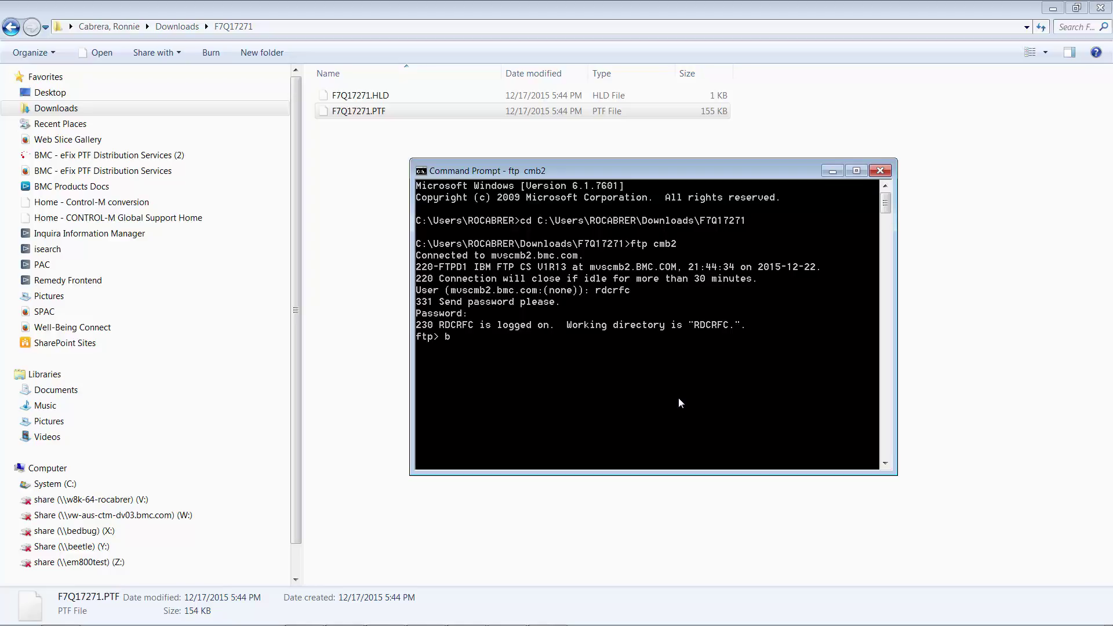
# Set binary mode and send quote SITE UNIT=SYSALLDA CYL PRI=1 SEC=1 LR=80 RECFM=FB.
pyautogui.write('in')
pyautogui.press('Return')
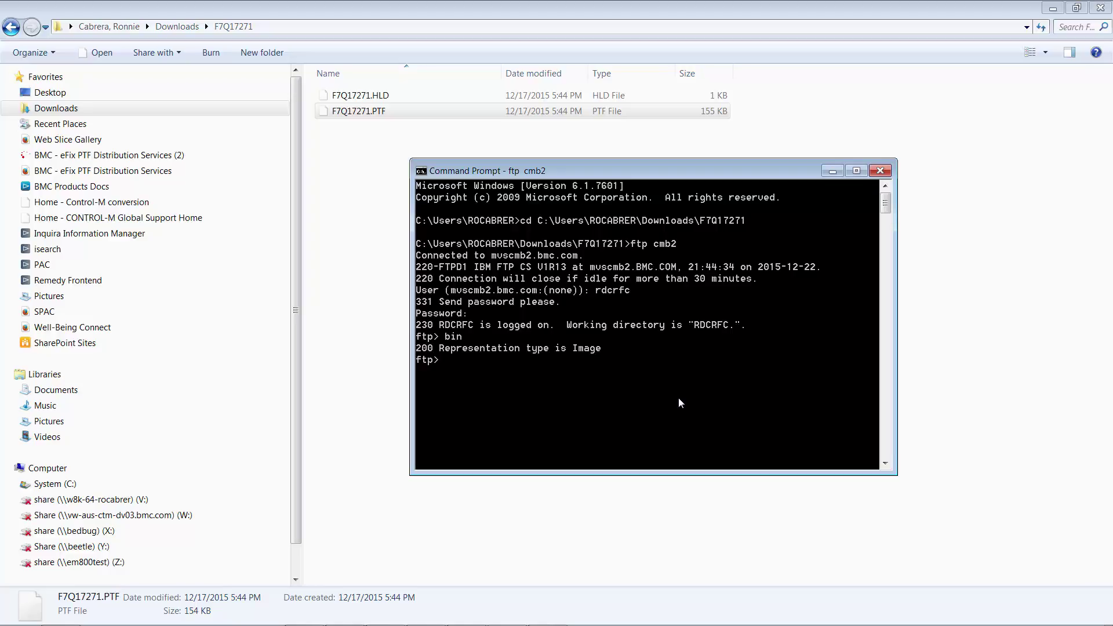
pyautogui.rightClick(468, 365)
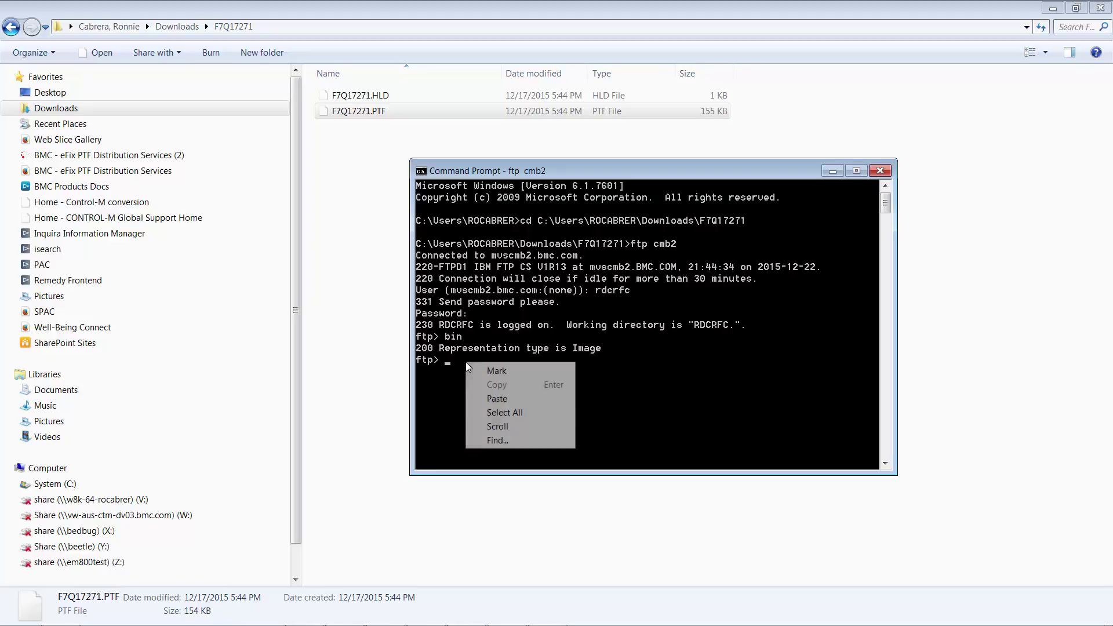
pyautogui.click(497, 399)
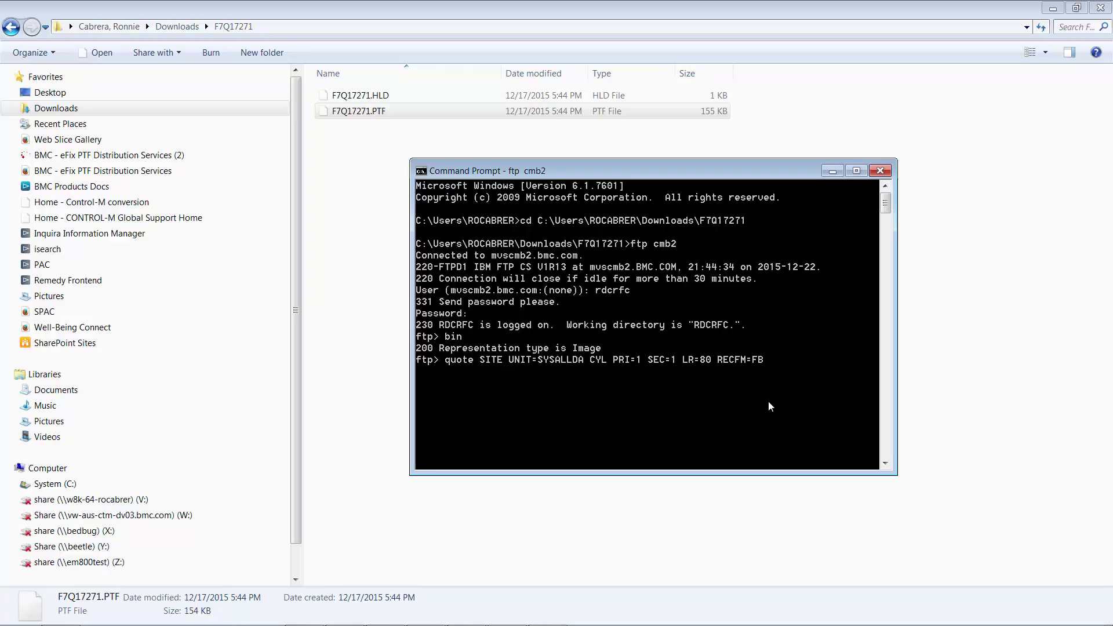
pyautogui.press('Return')
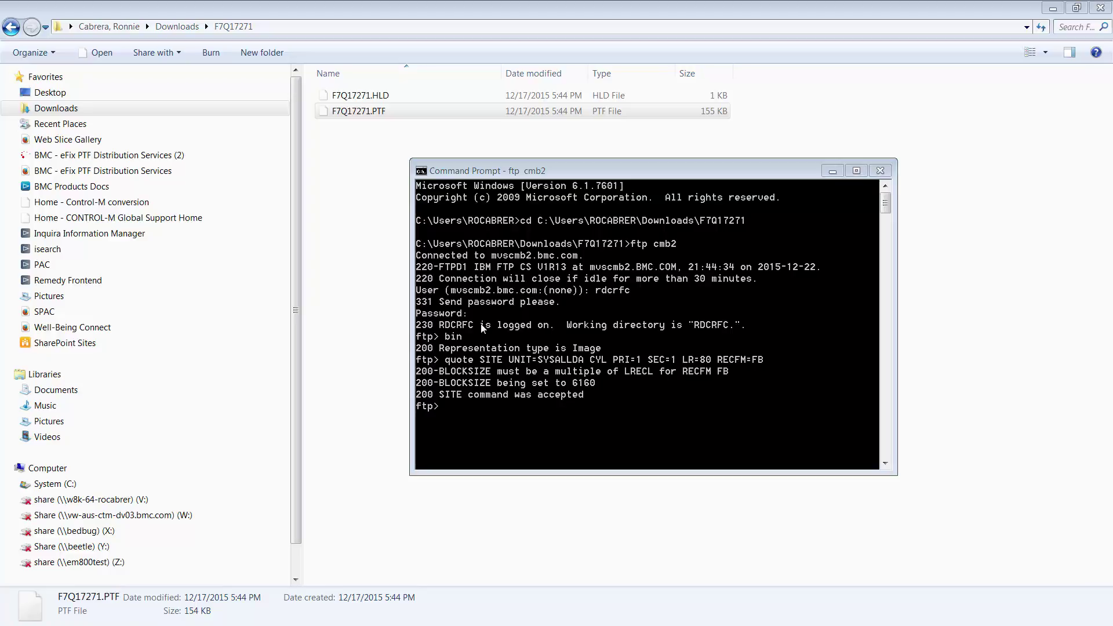
# Upload F7Q17271.PTF to the mainframe with the pasted put command.
pyautogui.rightClick(474, 405)
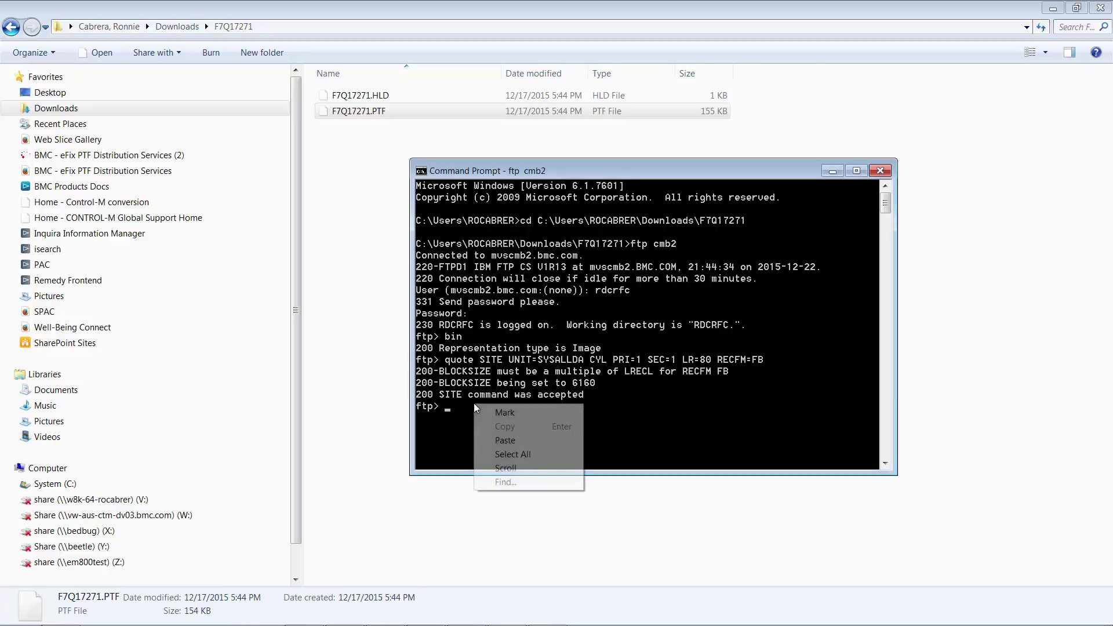
pyautogui.click(505, 441)
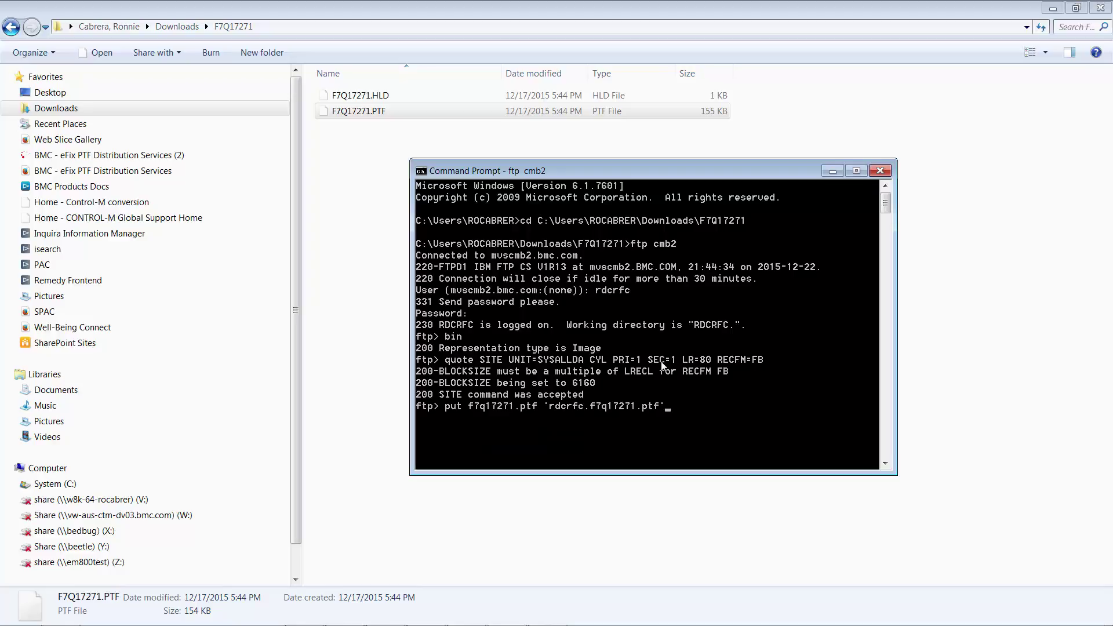
pyautogui.press('Return')
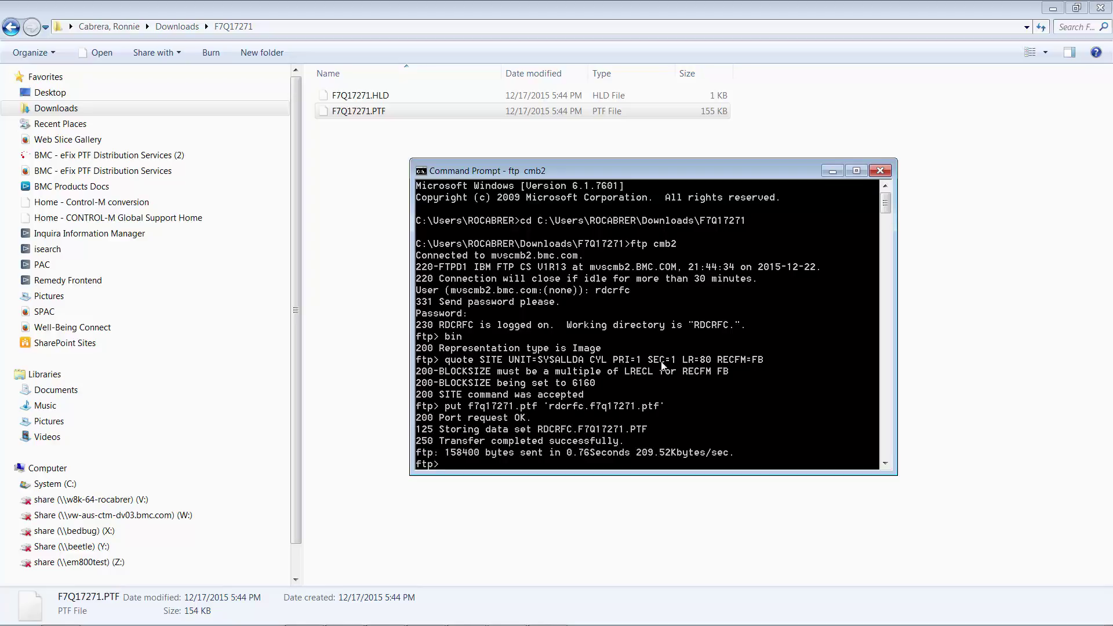
# Upload F7Q17271.HLD by re-running the put command with both extensions changed to hld.
pyautogui.press('Up')
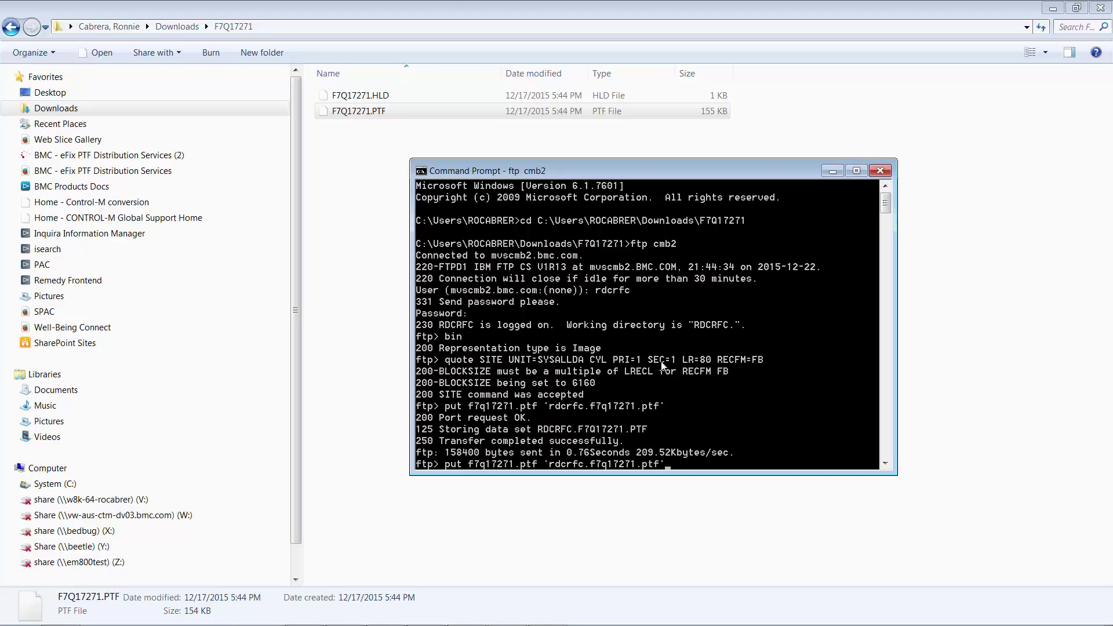
pyautogui.press('Left')
pyautogui.press('Left')
pyautogui.press('Left')
pyautogui.press('Left')
pyautogui.press('Left')
pyautogui.press('Left')
pyautogui.press('Left')
pyautogui.press('Left')
pyautogui.press('Left')
pyautogui.press('Left')
pyautogui.press('Left')
pyautogui.press('Left')
pyautogui.press('Left')
pyautogui.press('Left')
pyautogui.press('Left')
pyautogui.write('hld')
pyautogui.press('Delete')
pyautogui.press('Delete')
pyautogui.press('Delete')
pyautogui.write('hld')
pyautogui.press('Delete')
pyautogui.press('Delete')
pyautogui.press('Return')
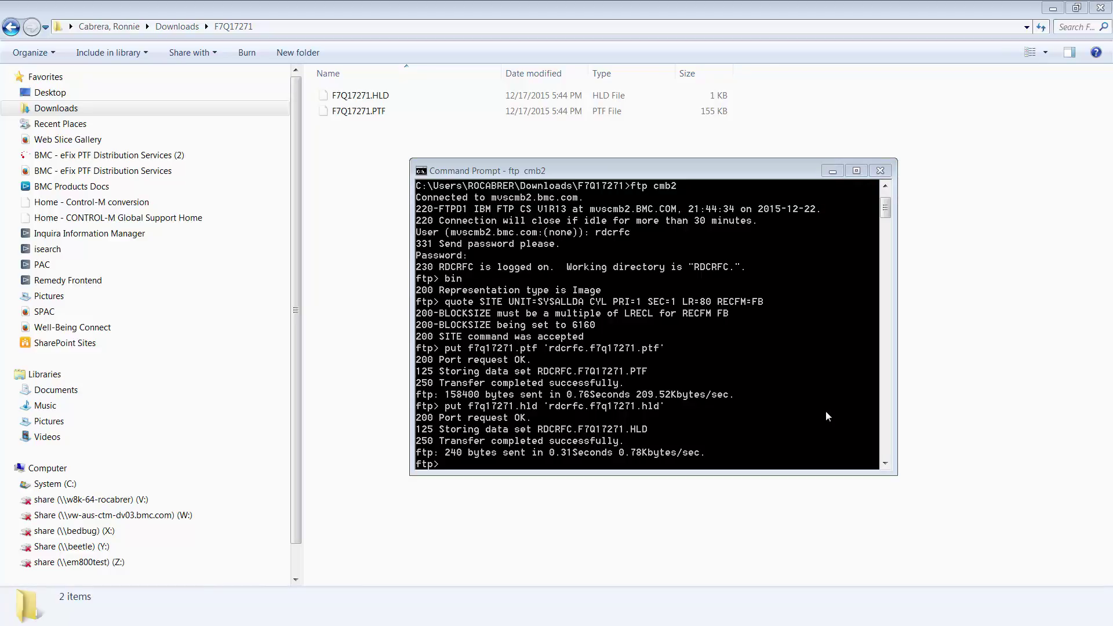
pyautogui.hotkey('alt', 'Tab')
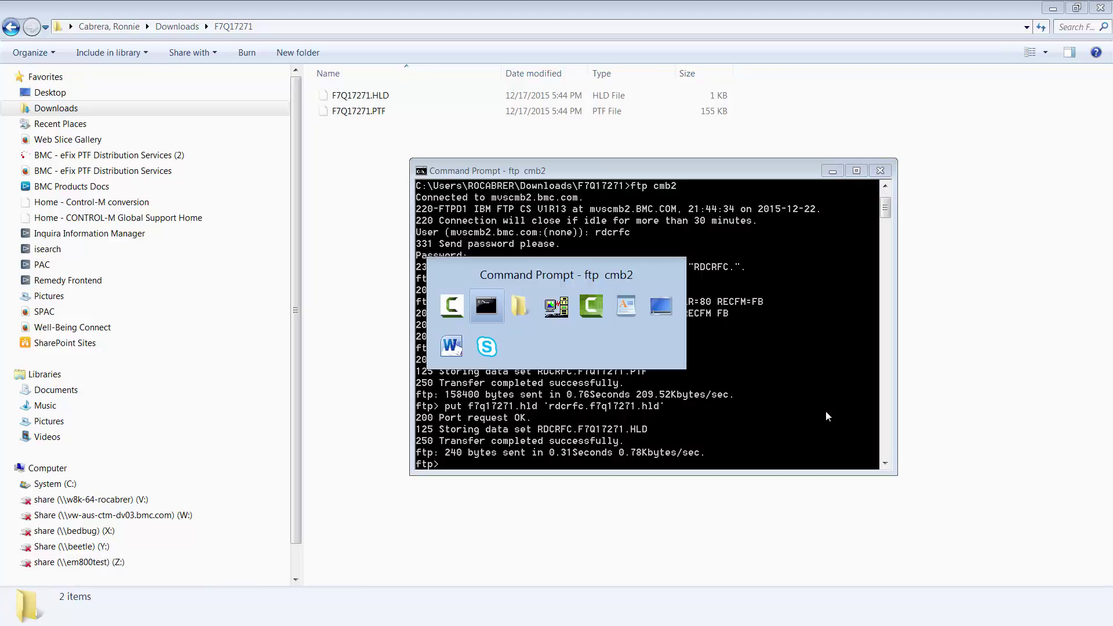
# In the 3270 session's DSLIST, browse the uploaded HLD data set's ++HOLD contents.
pyautogui.hotkey('alt', 'Tab')
pyautogui.hotkey('alt', 'Tab')
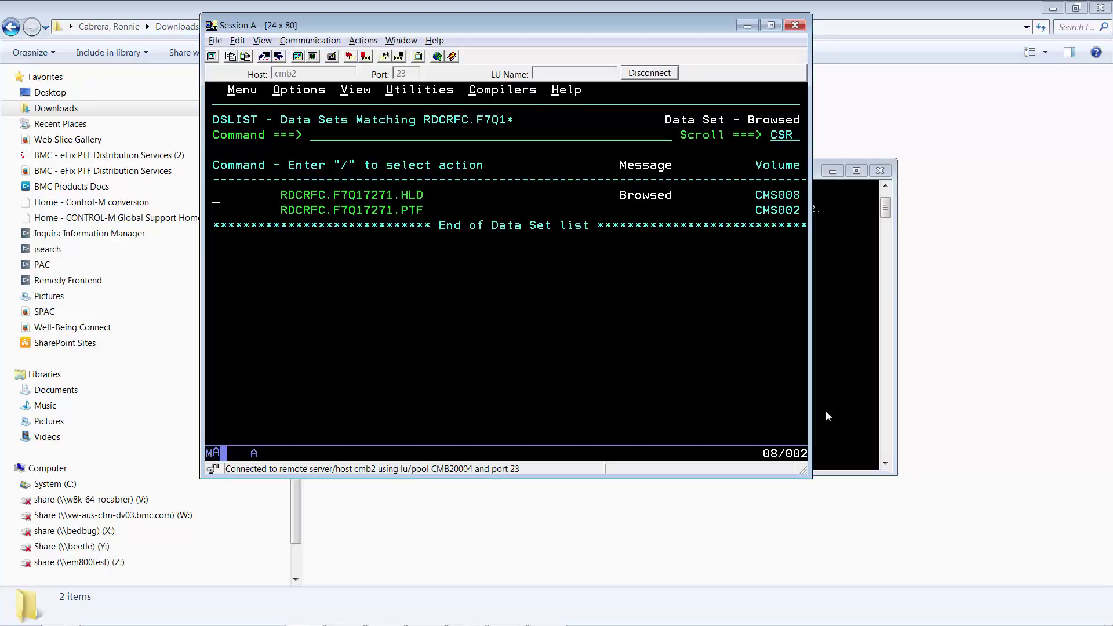
pyautogui.write('b')
pyautogui.press('Return')
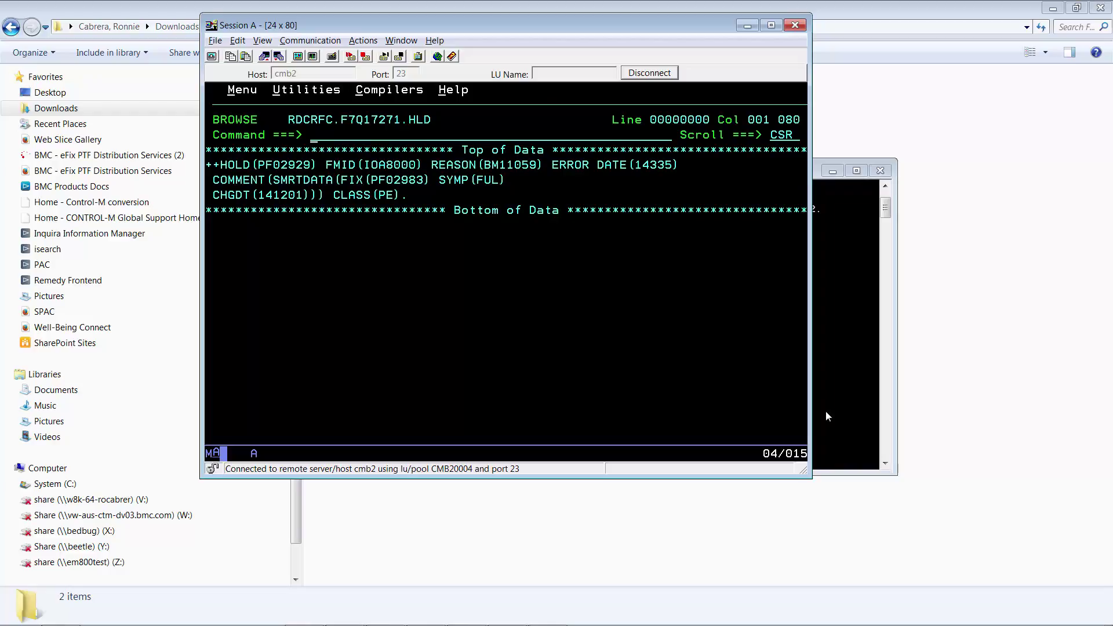
pyautogui.press('F3')
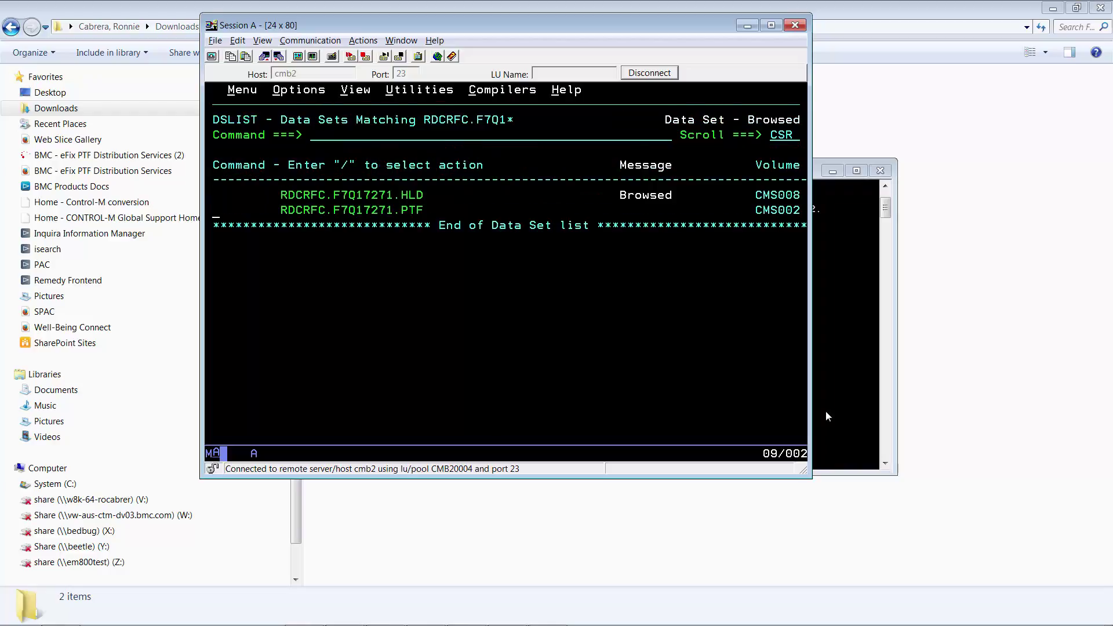
# Browse and page through the PTF data set's ++PTF PF02929 contents, returning to DSLIST.
pyautogui.write('b')
pyautogui.press('Return')
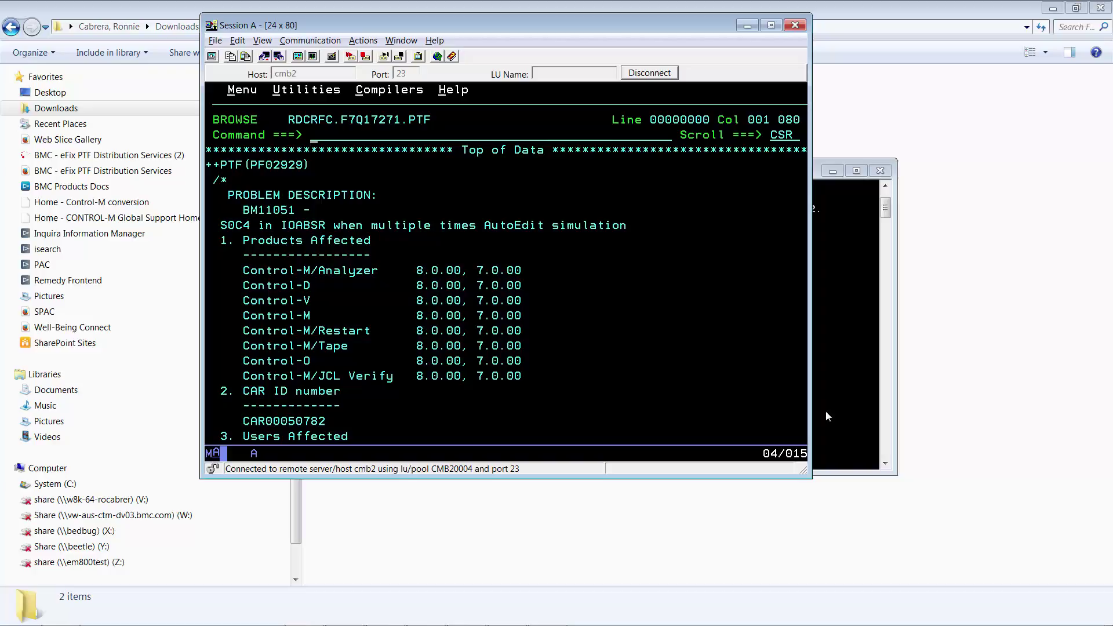
pyautogui.press('F8')
pyautogui.press('F8')
pyautogui.press('F8')
pyautogui.press('F8')
pyautogui.press('F3')
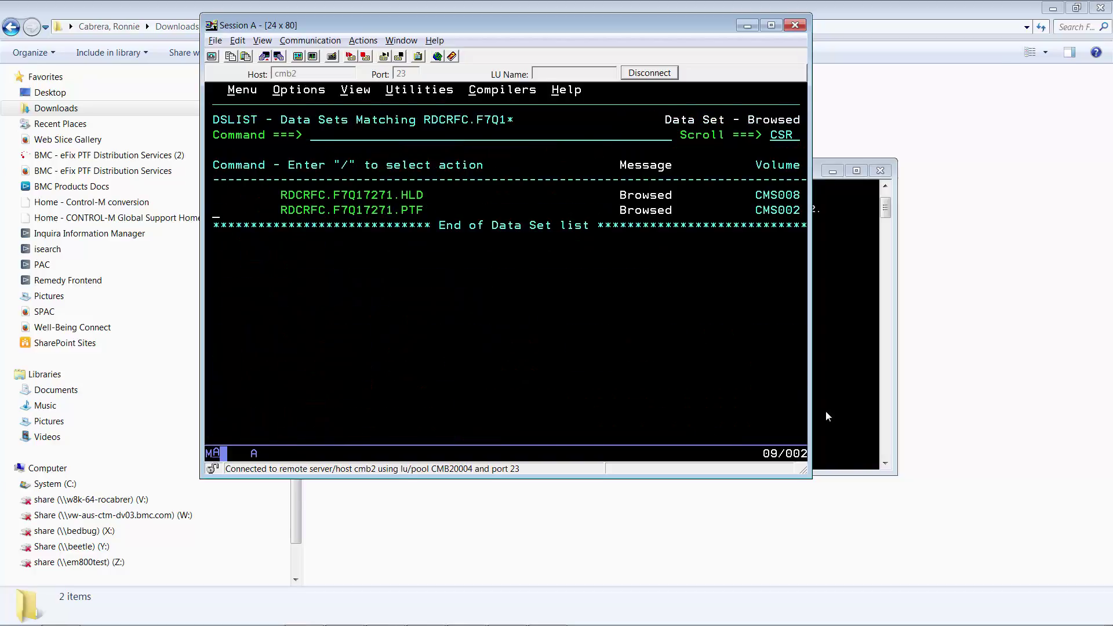